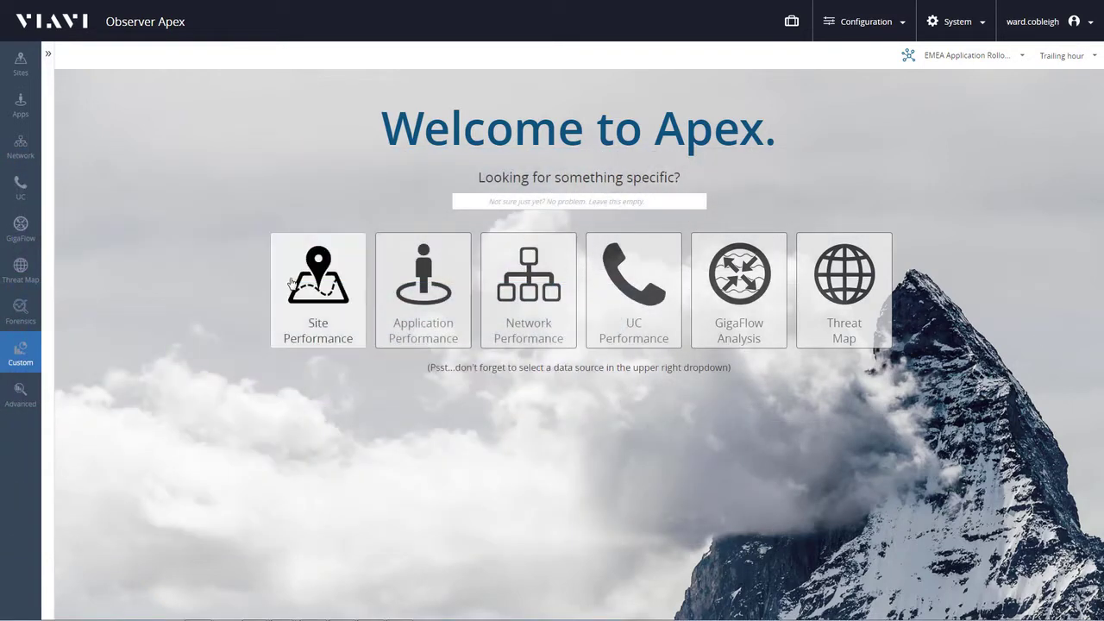
- Open the Site Performance dashboard to compare site scores, with Dublin flagged at 0.5
click(291, 282)
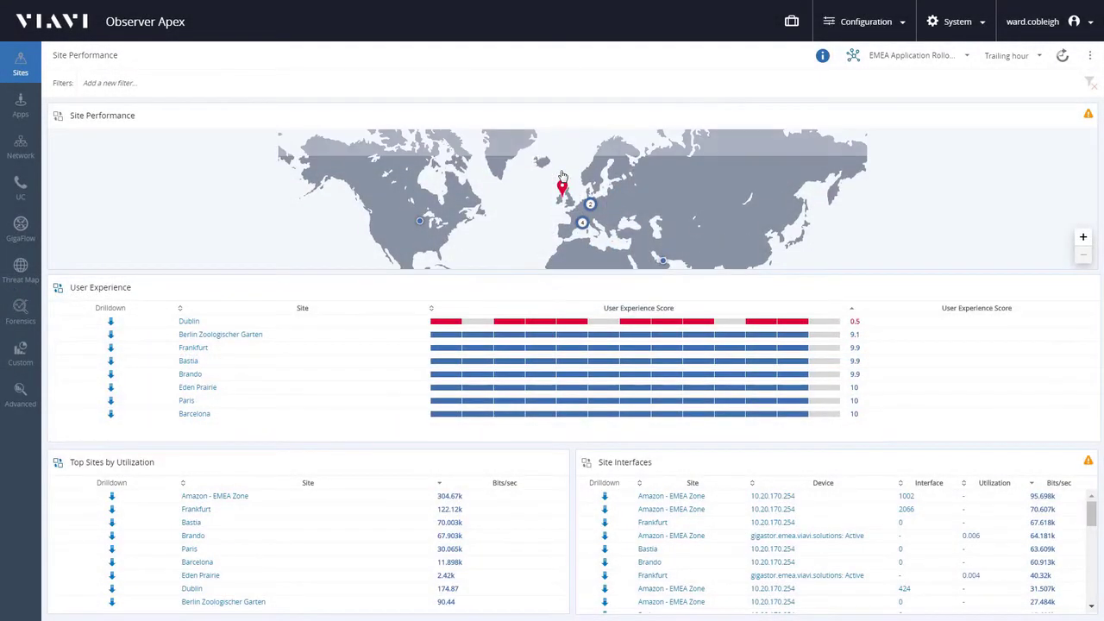
- Show the score popup for the Dublin site marker on the map
click(561, 178)
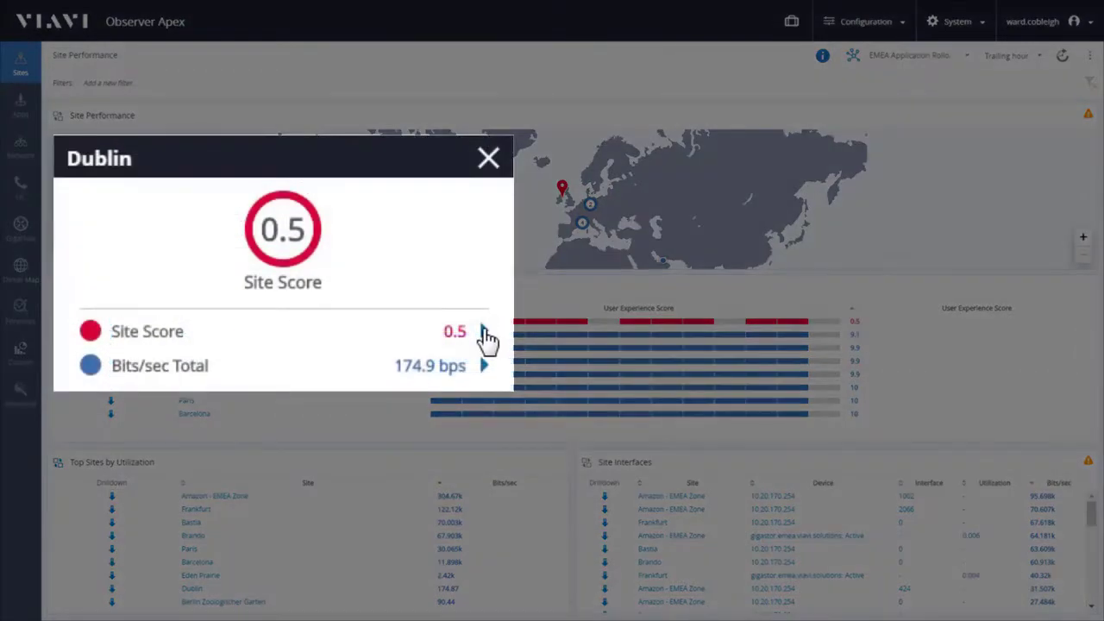
- Expand Dublin's Site Score to show its poorly scoring Amazon - EMEA Zone connections
click(482, 331)
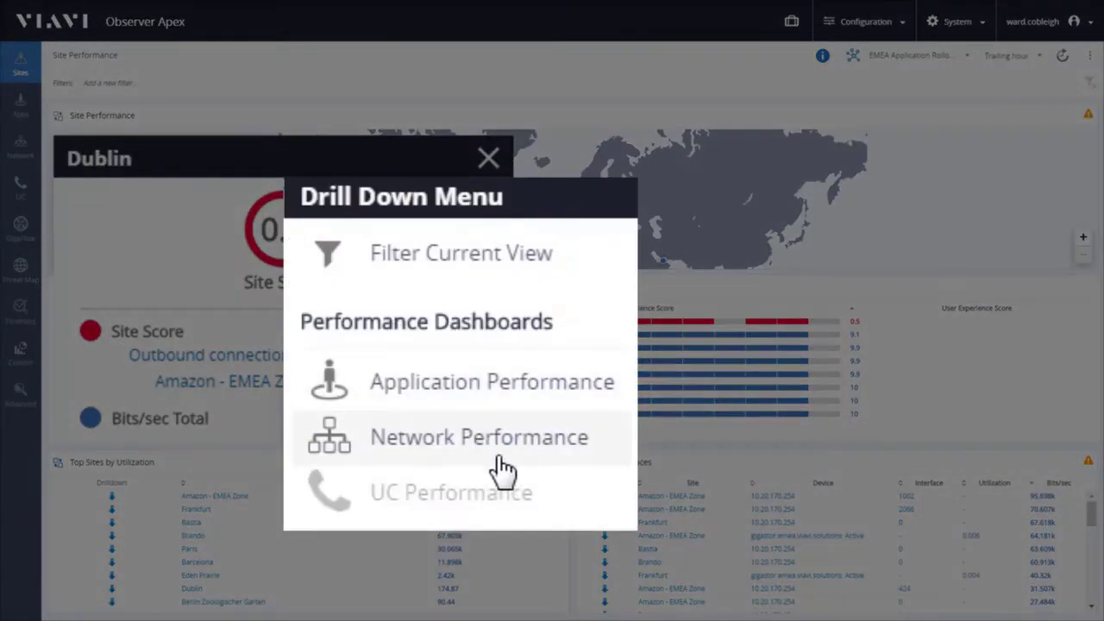
- Drill into Network Performance for Dublin-to-Amazon traffic and find HTTP's 0.5 worst-delay score
click(503, 446)
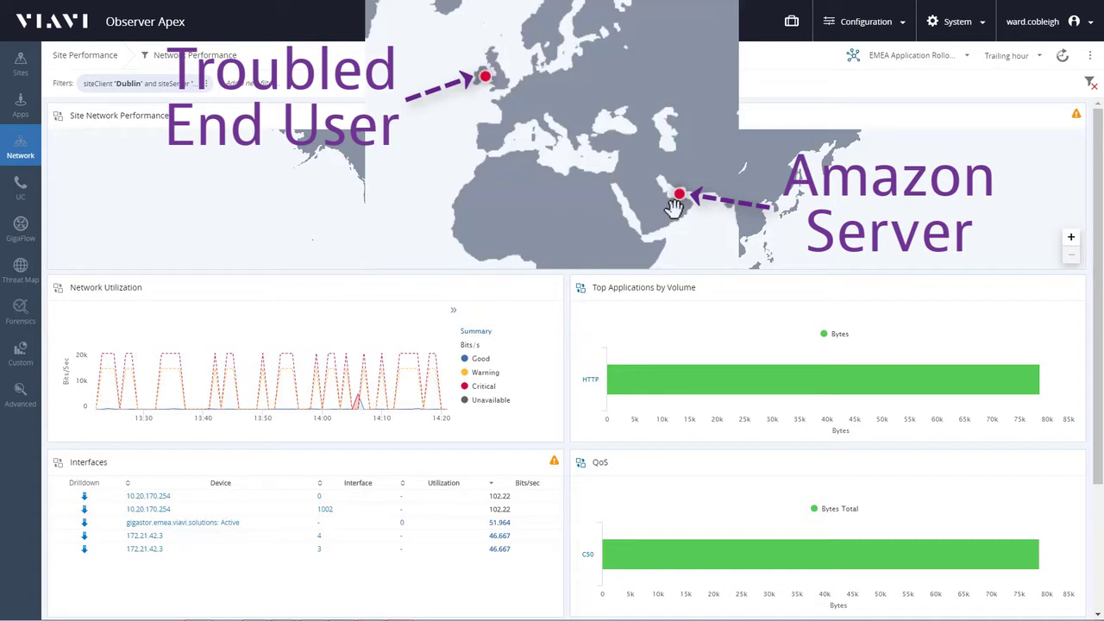
scroll(468, 426, down, 2)
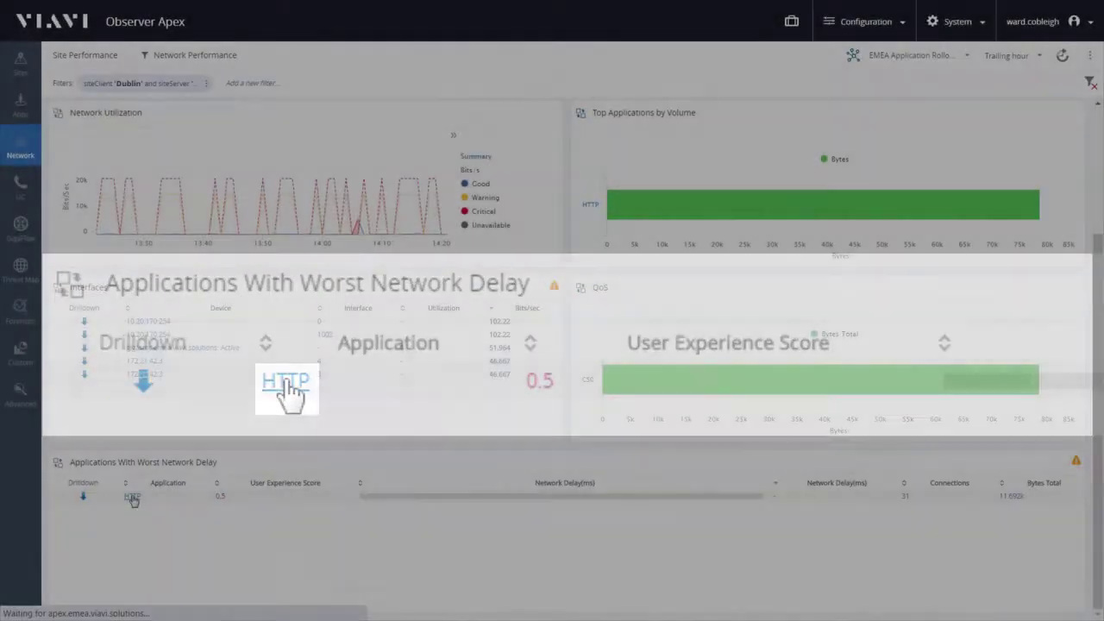
- Filter to HTTP and review the three Amazon EC2 servers' retransmission counts (13, 12, 11)
click(134, 499)
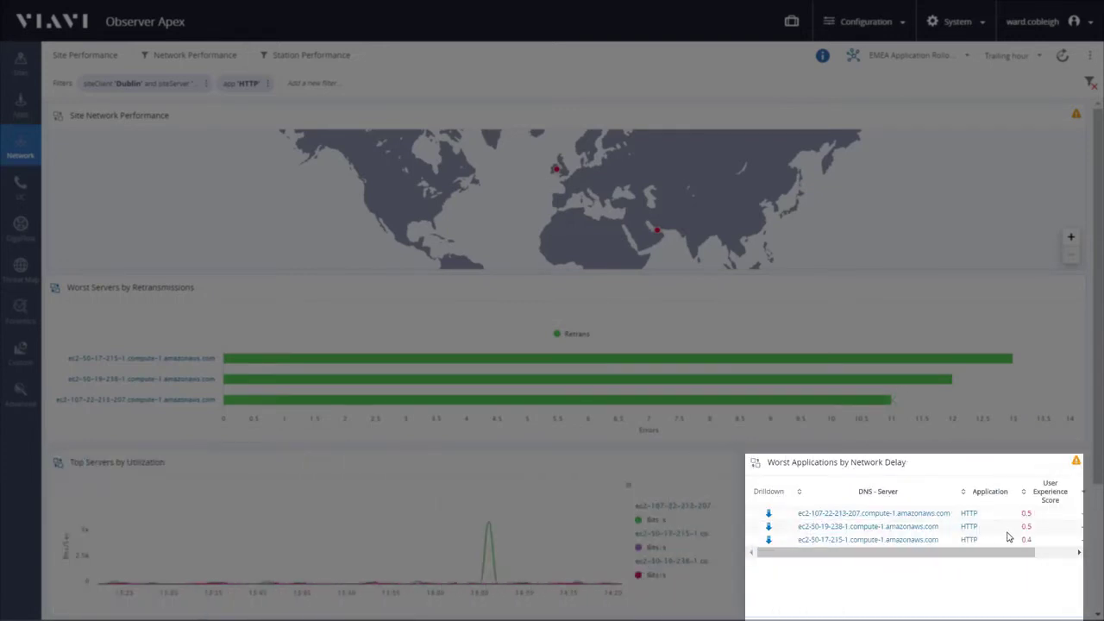
drag(992, 557, 1074, 545)
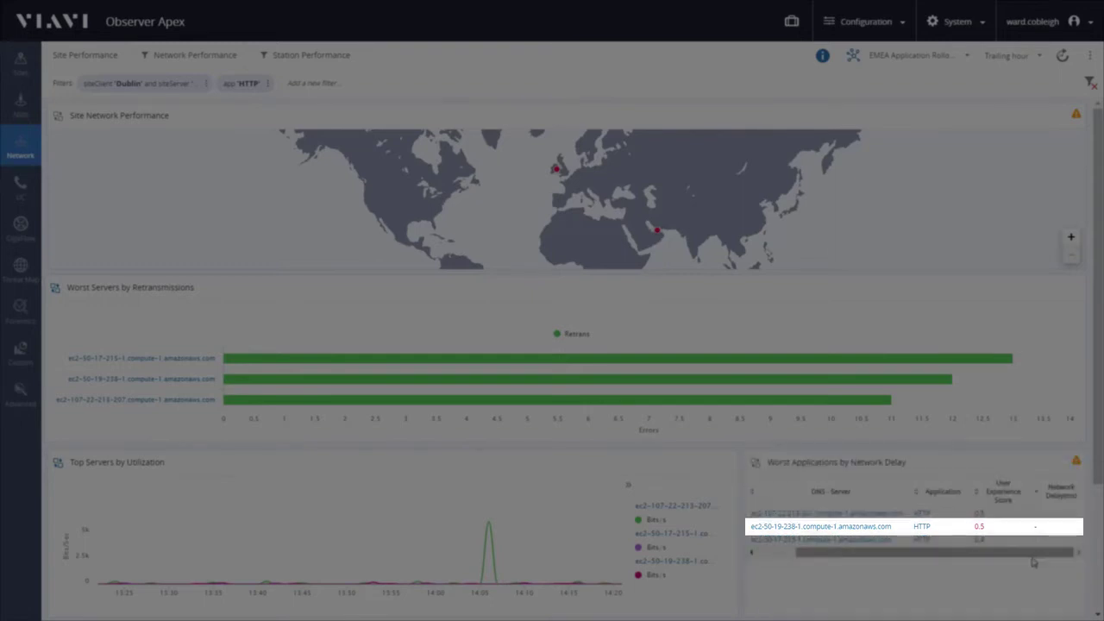
drag(1032, 557, 911, 576)
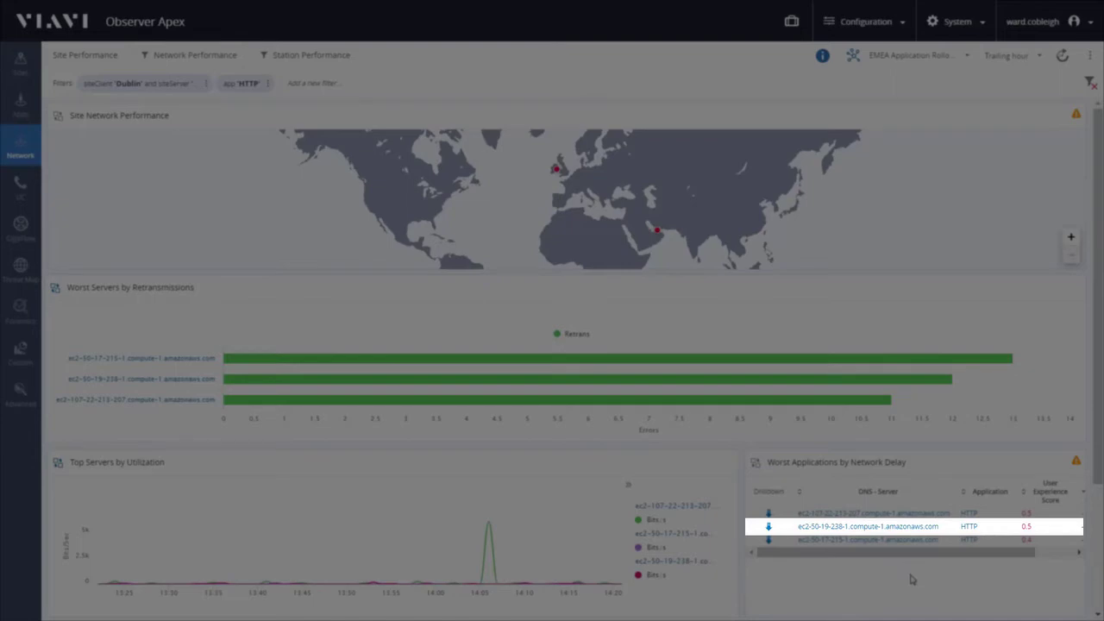
- Drill into ec2-50-19-238-1's station pairs, led by client REP0229.it-tallaght.ie
click(873, 526)
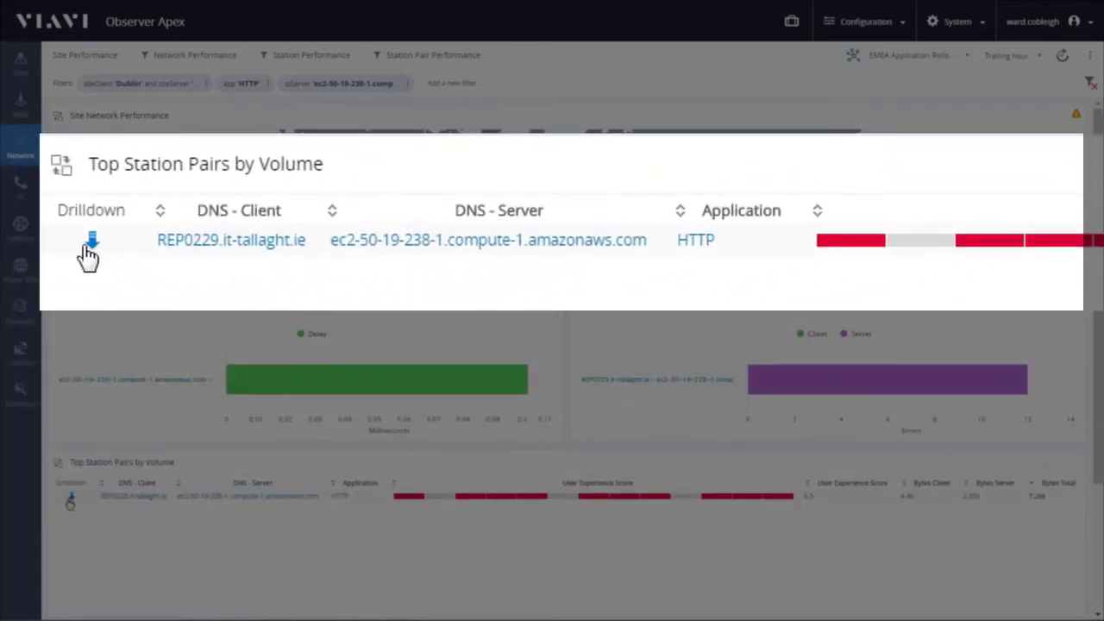
- Submit a Connection Dynamics analysis for the REP0229-to-EC2 HTTP station pair
click(71, 500)
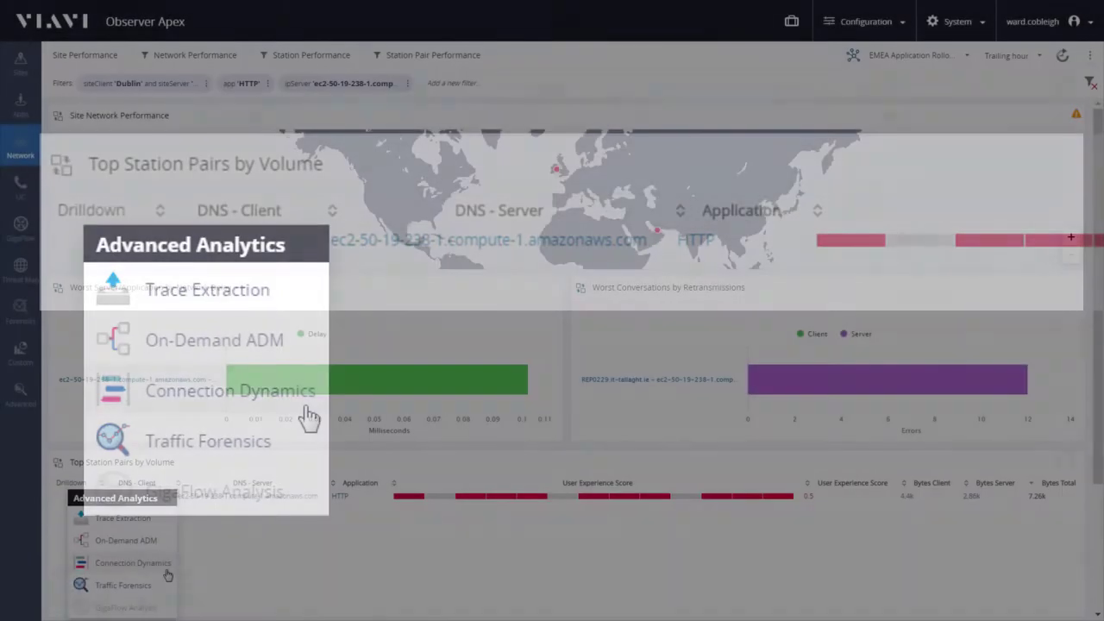
click(167, 571)
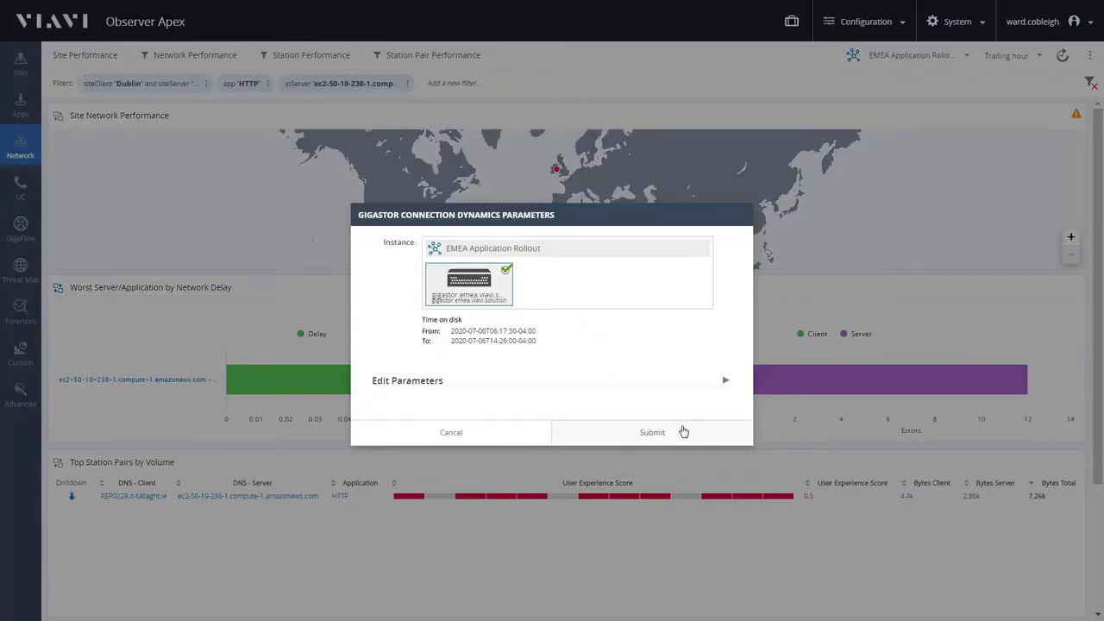
click(681, 431)
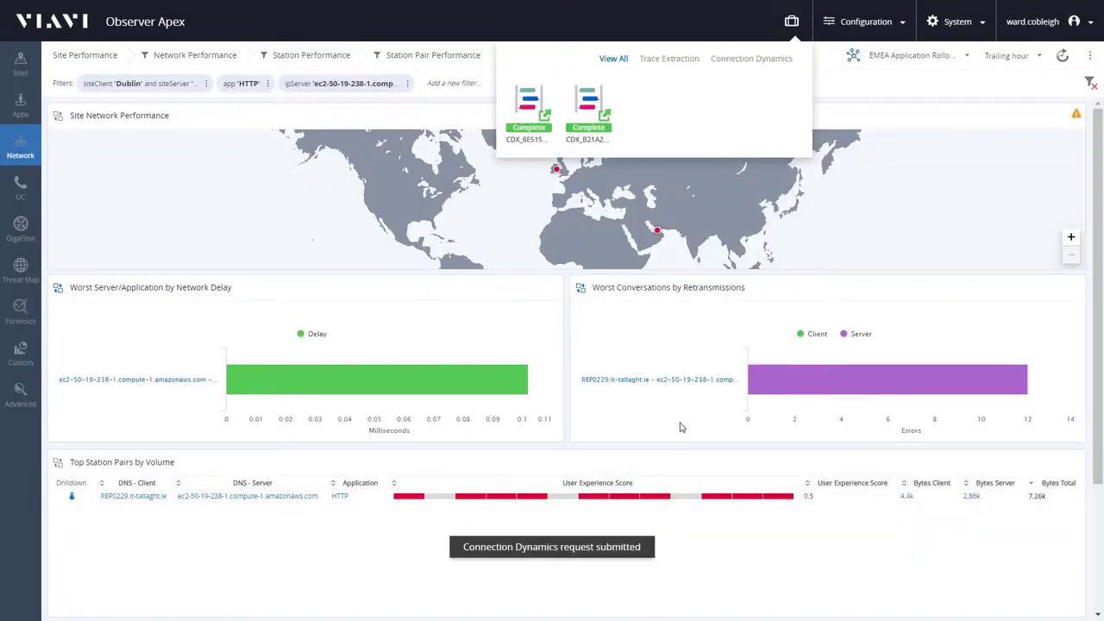
- Open the 0.5-scoring connection's handshake ladder, showing resent SYNs ending in a reset
click(528, 103)
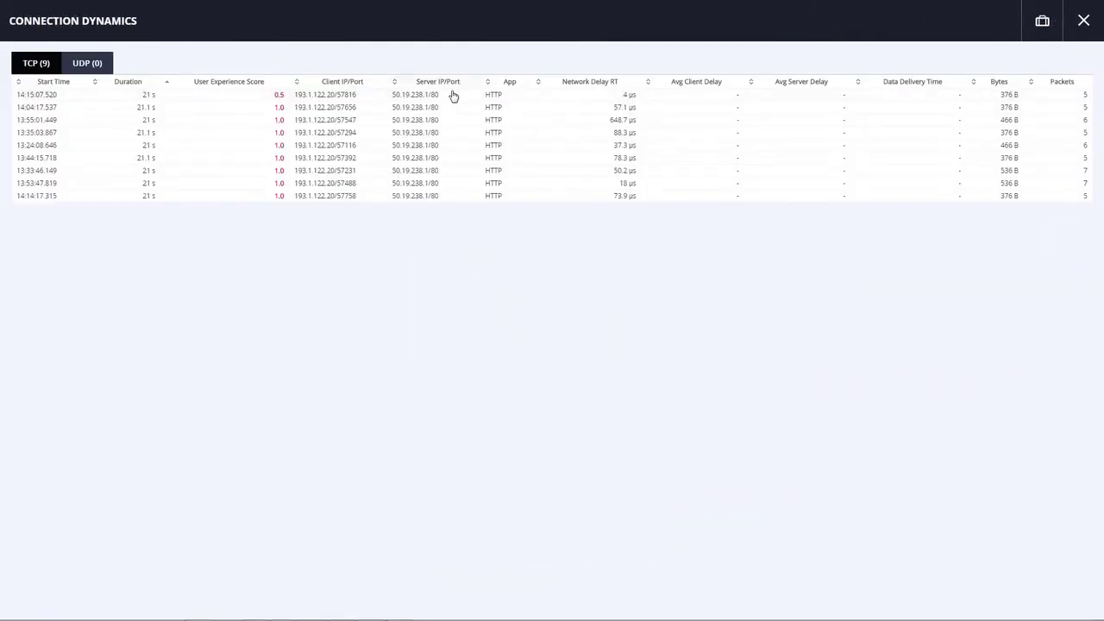
click(251, 98)
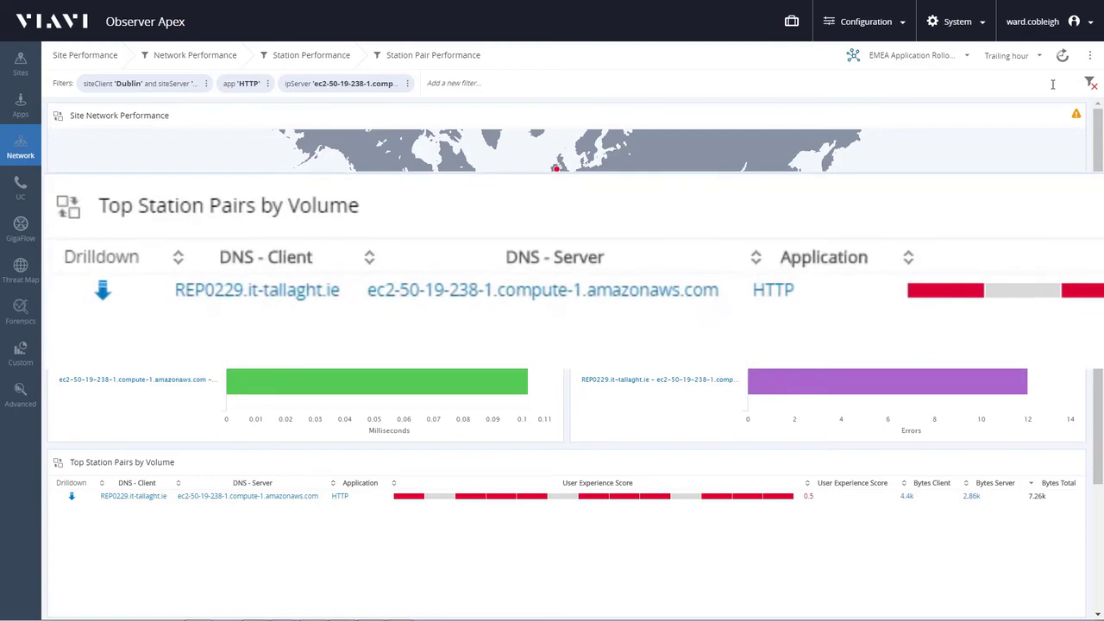
- Send the REP0229–EC2 pair to GigaFlow Analysis and load the Dublin ASA Firewall's flows
click(136, 498)
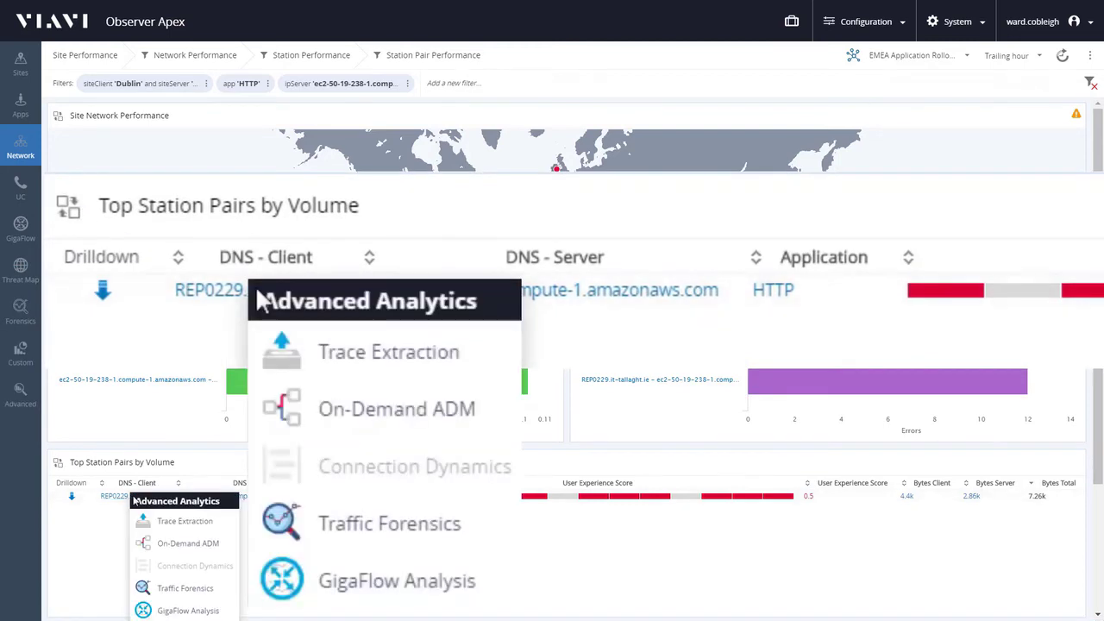
click(201, 609)
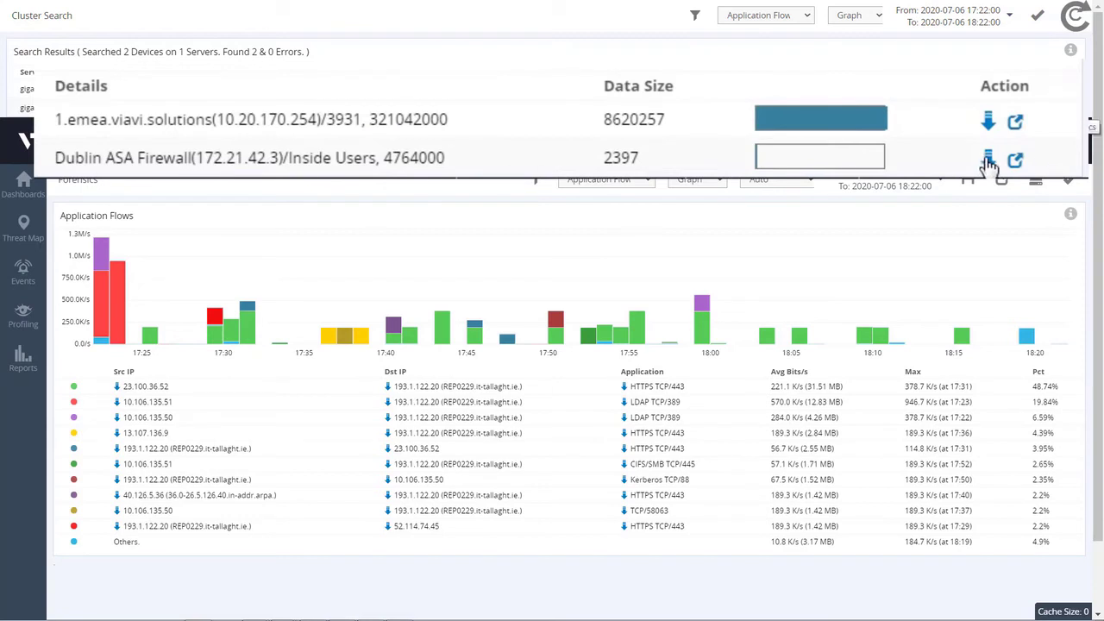
click(989, 163)
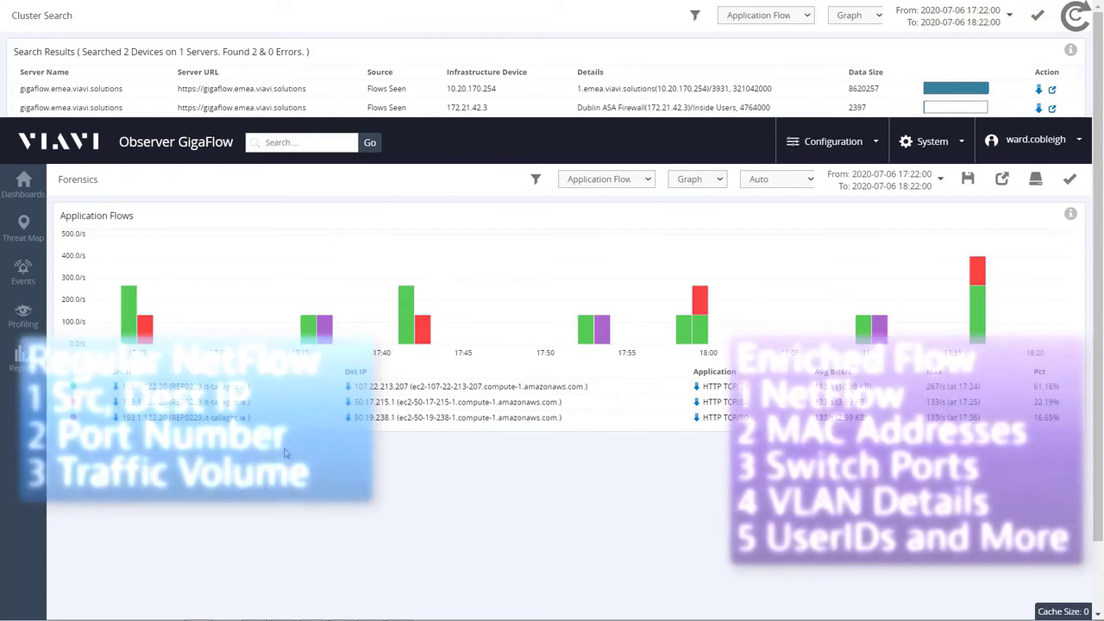
- Switch the flow report to FW Ext Code Flows, showing all flows denied by an ACL
click(648, 181)
drag(779, 225, 770, 289)
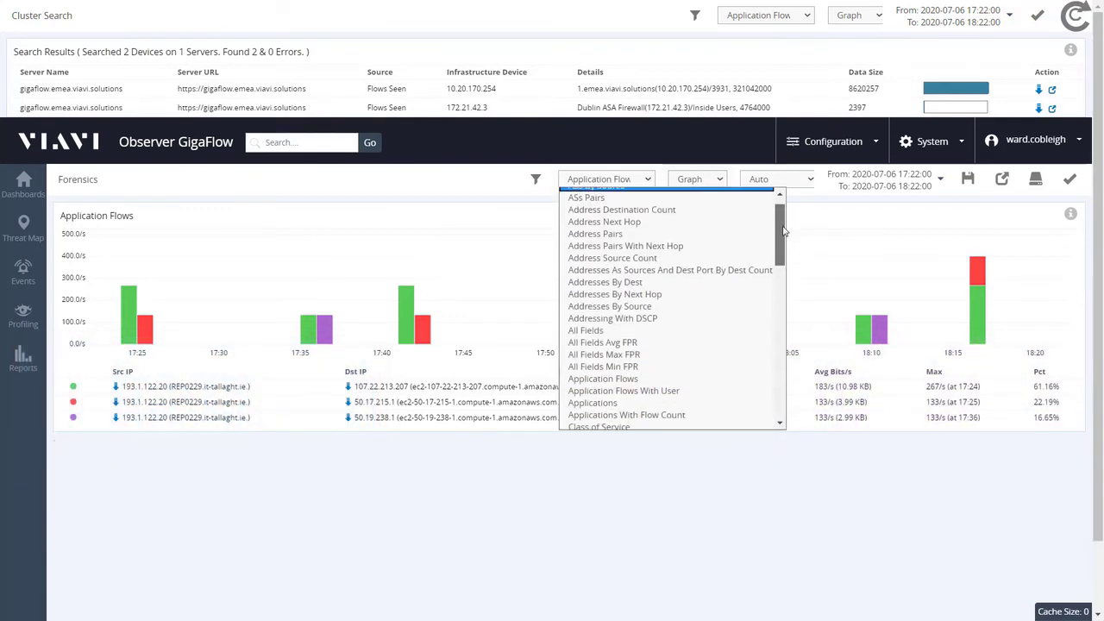
click(658, 284)
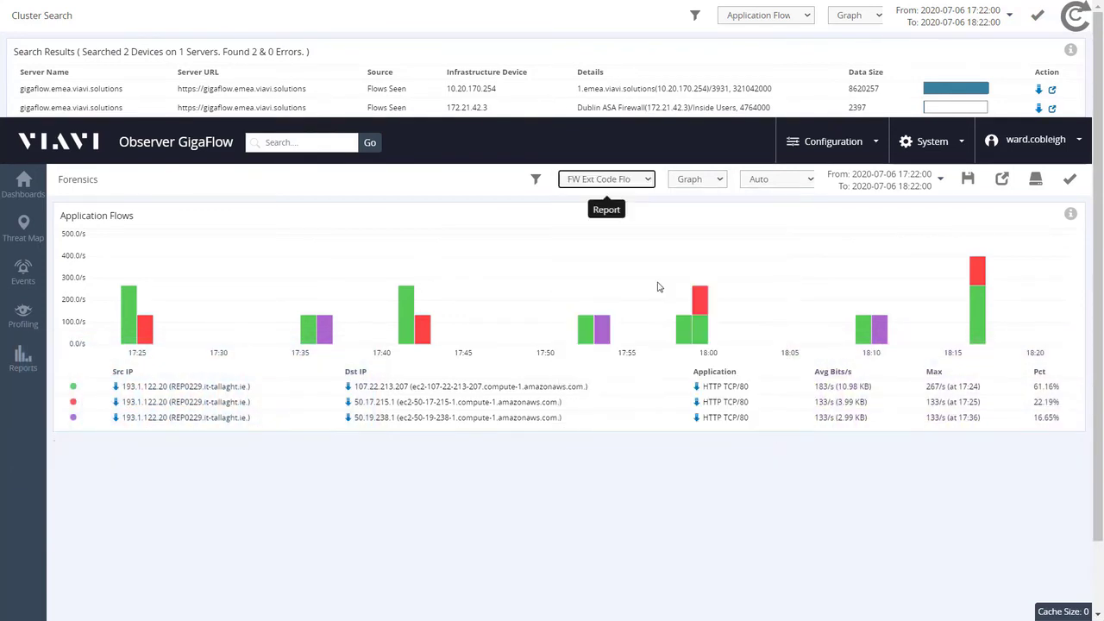
click(1067, 183)
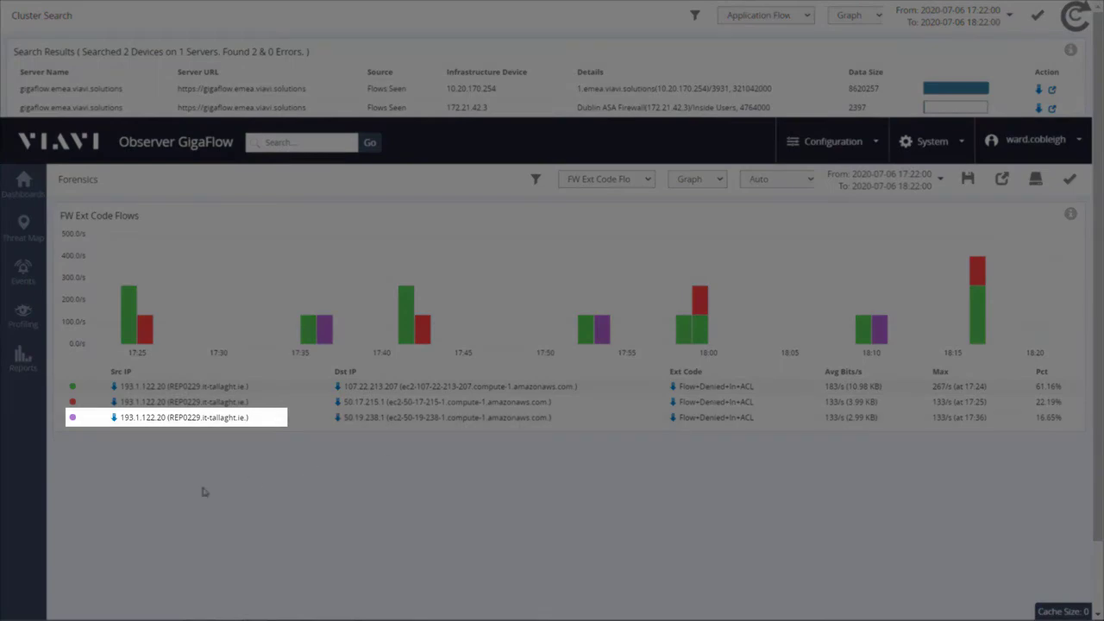
- Search GigaFlow for everything on source IP 193.1.122.20 via its Src IP filter menu
click(114, 418)
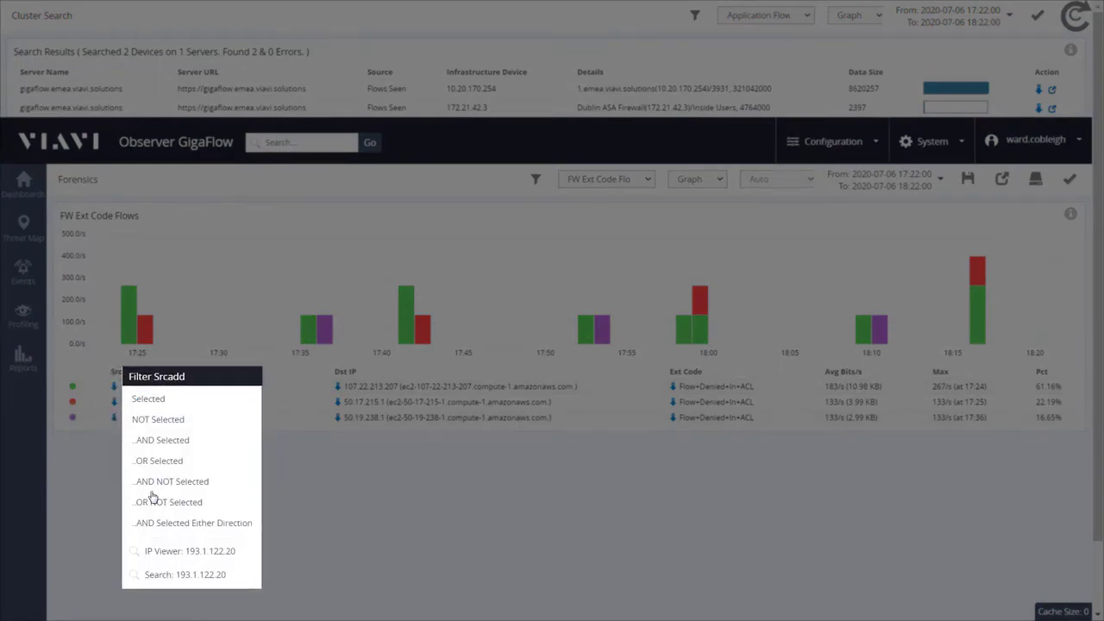
click(196, 576)
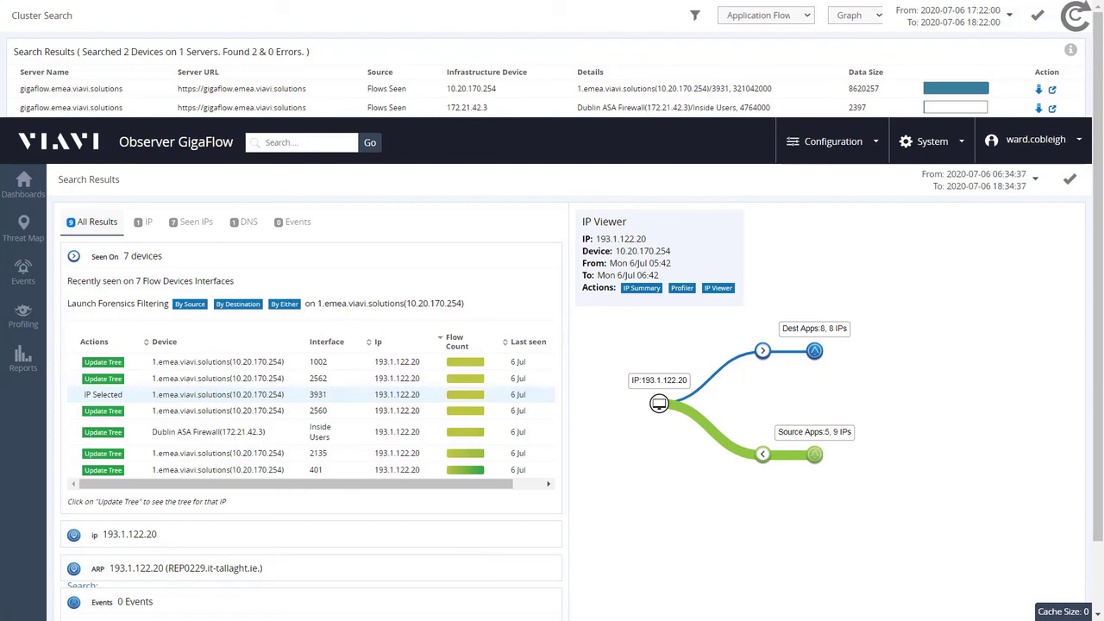
- Rebuild the IP Viewer tree from the Dublin ASA Firewall and expand HTTP TCP/80 to three servers
click(93, 432)
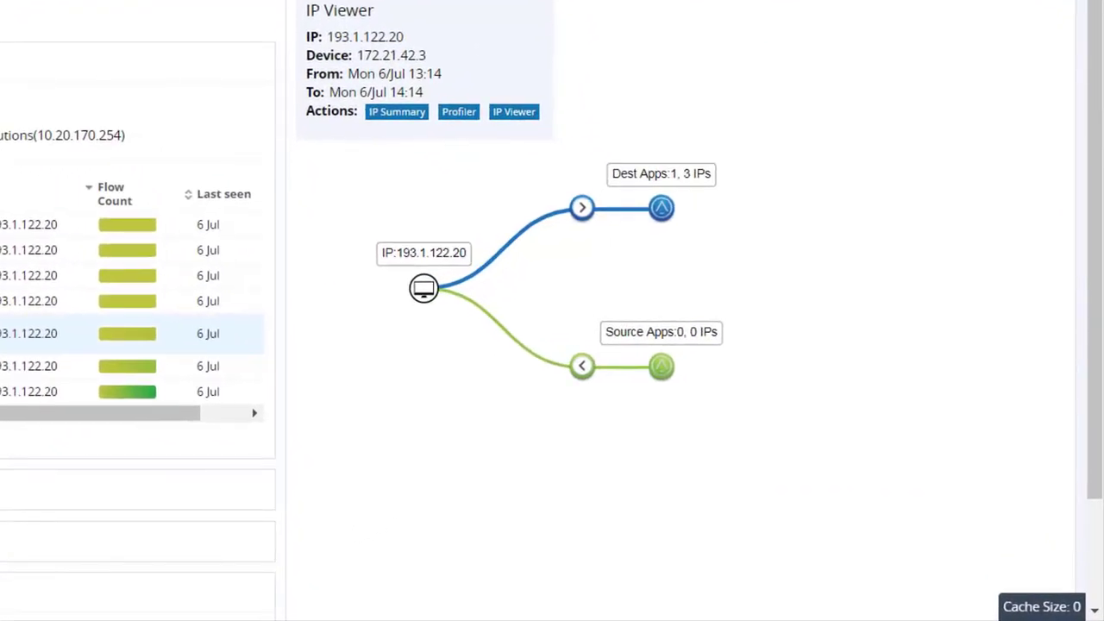
click(665, 212)
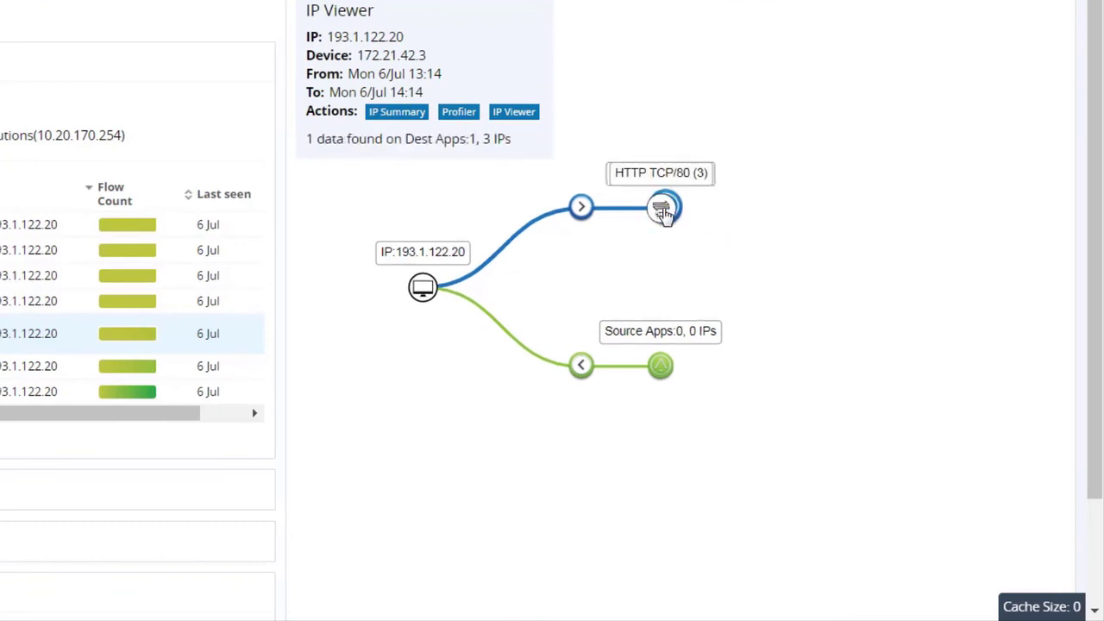
click(821, 209)
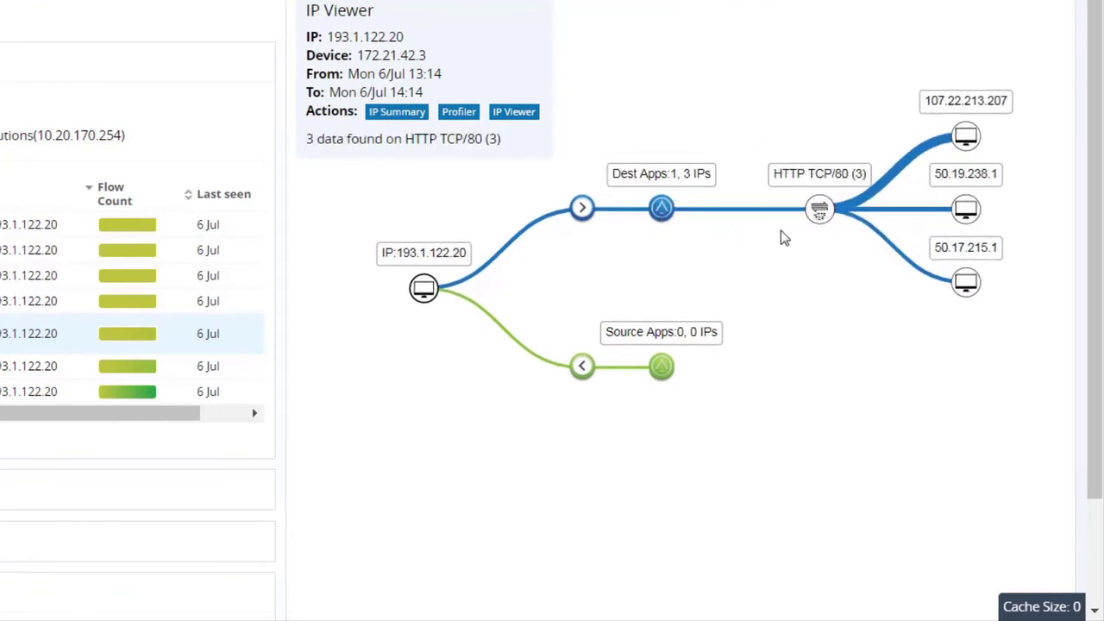